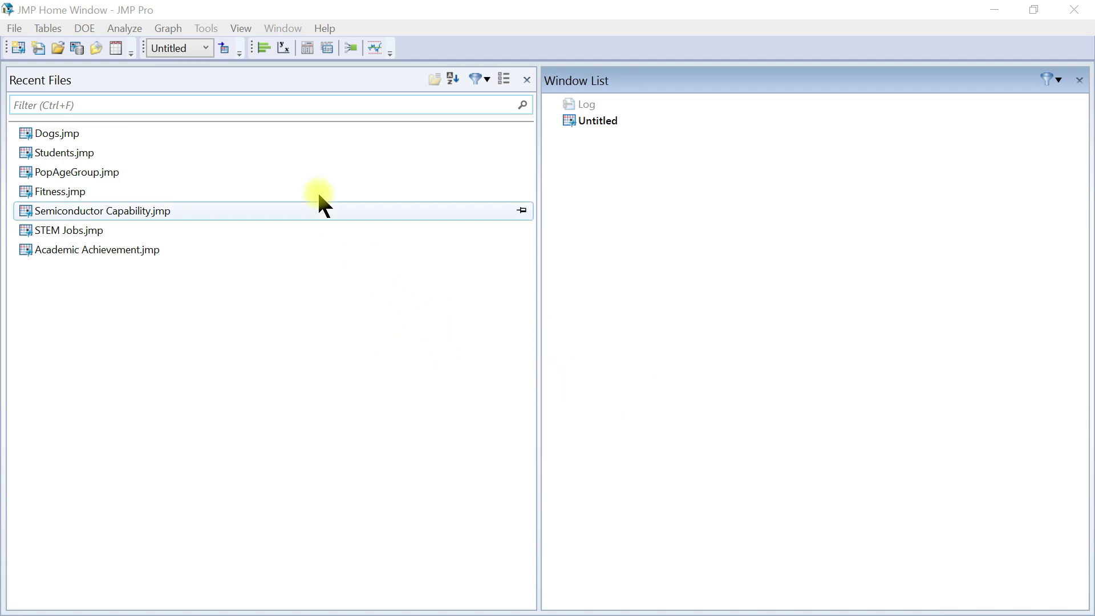
Step: Open the Dogs.jmp sample table from the Recent Files list
double_click(57, 127)
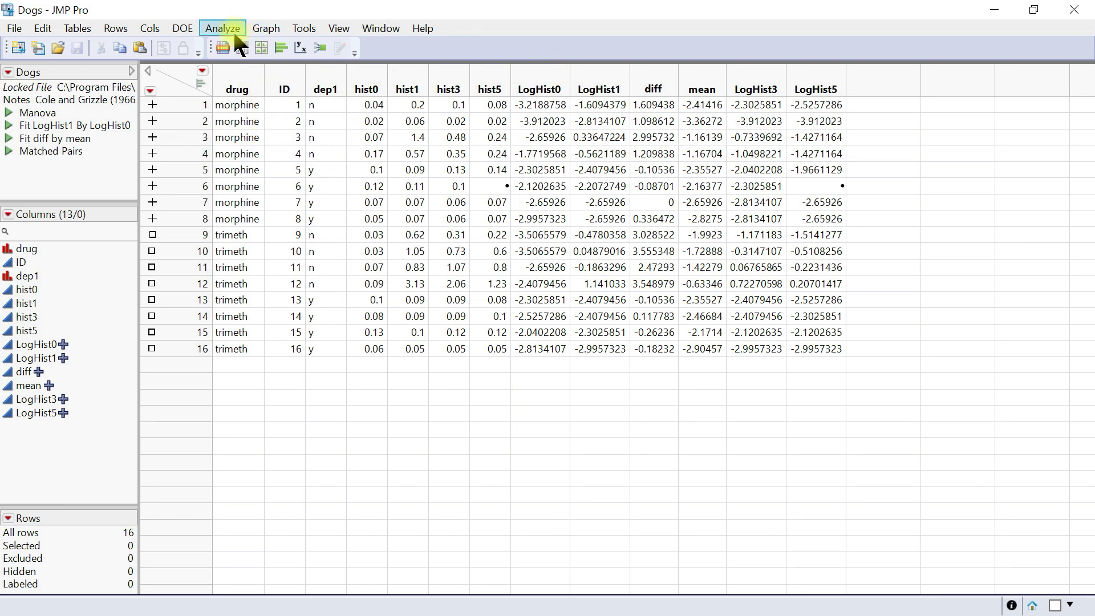
click(268, 28)
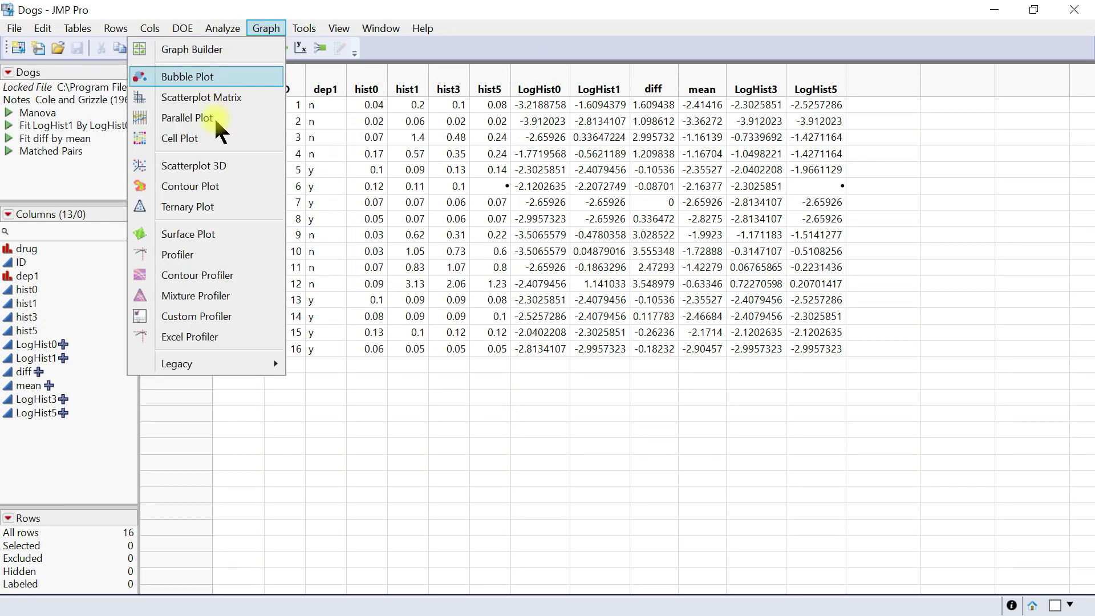
click(213, 138)
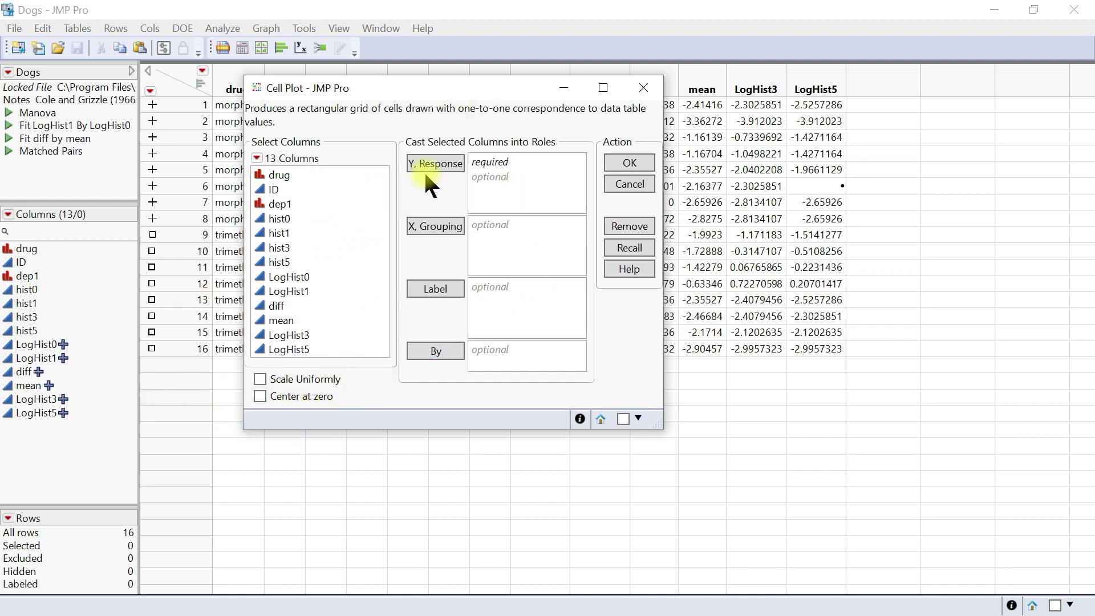
click(643, 87)
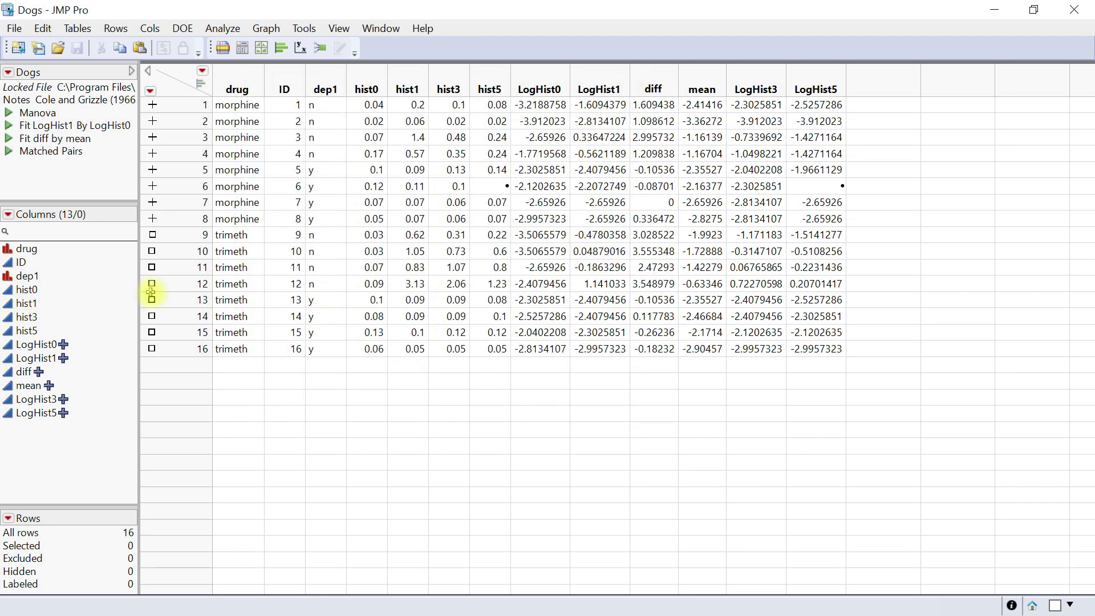
Step: Build a Cell Plot with hist0, hist1, hist3 and hist5 as Y responses, then maximize the report
click(164, 318)
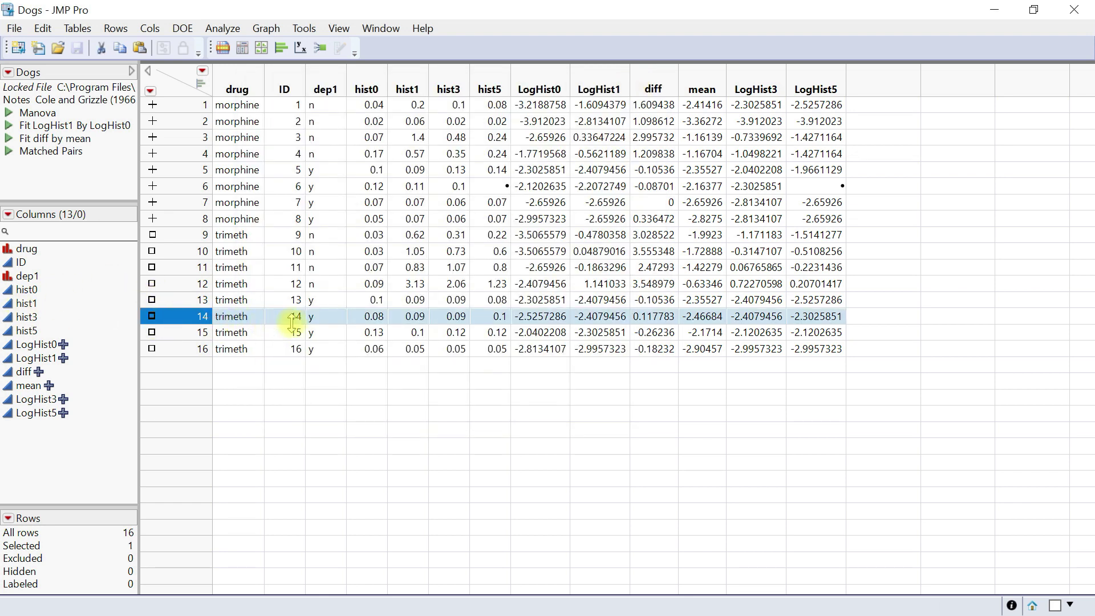
click(228, 28)
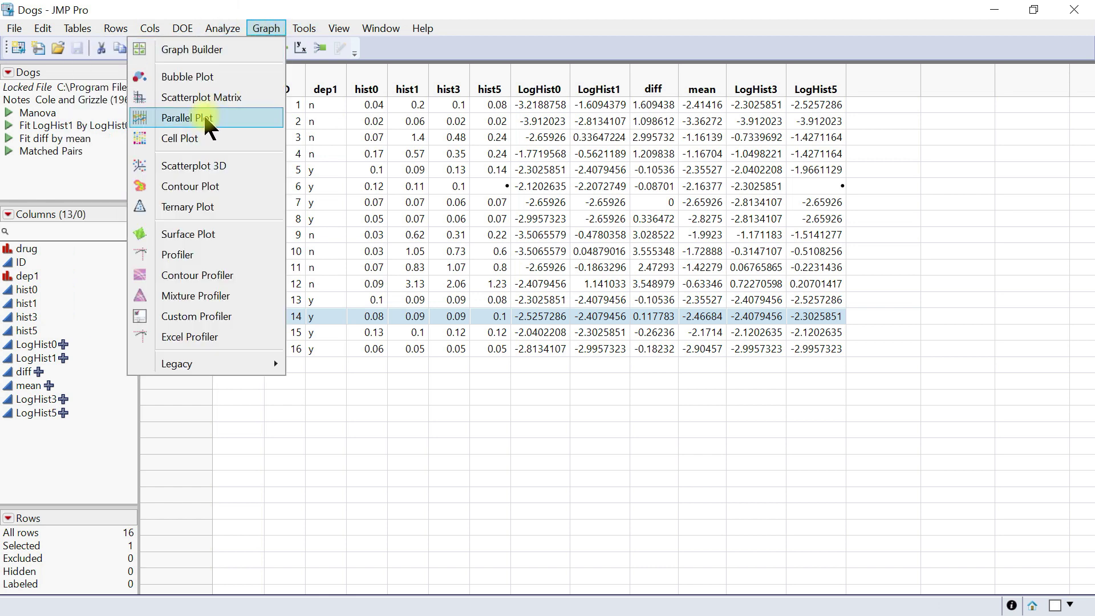
click(196, 137)
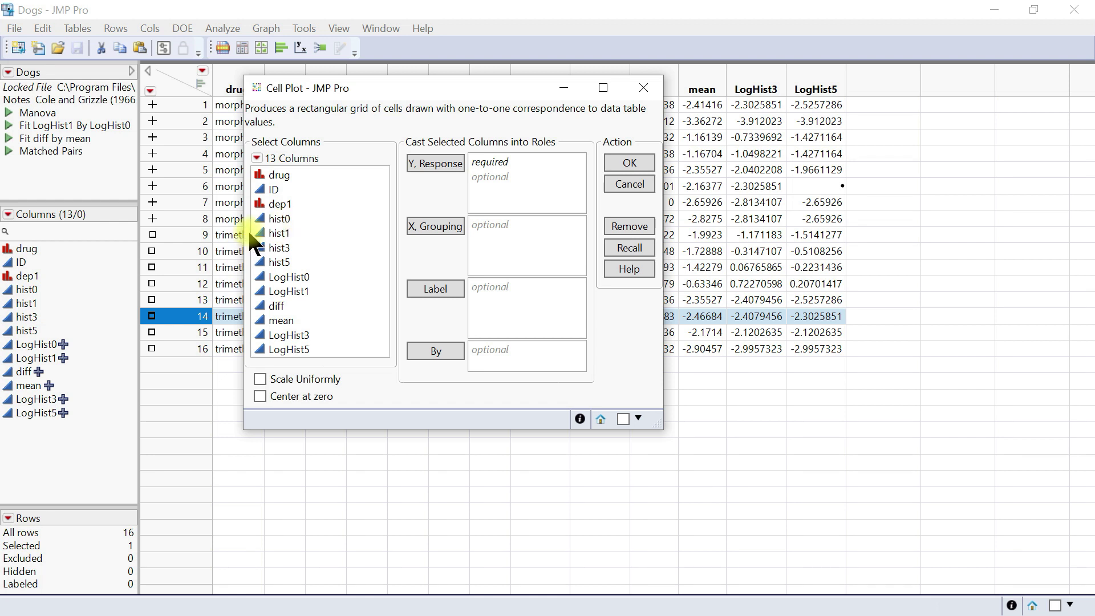
click(278, 220)
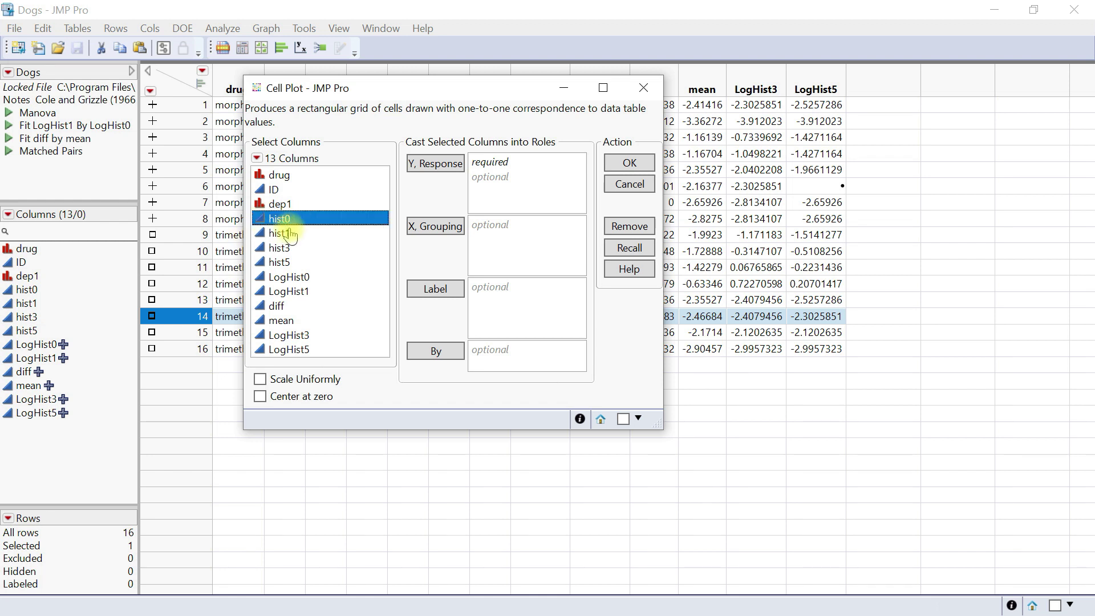
shift+click(283, 235)
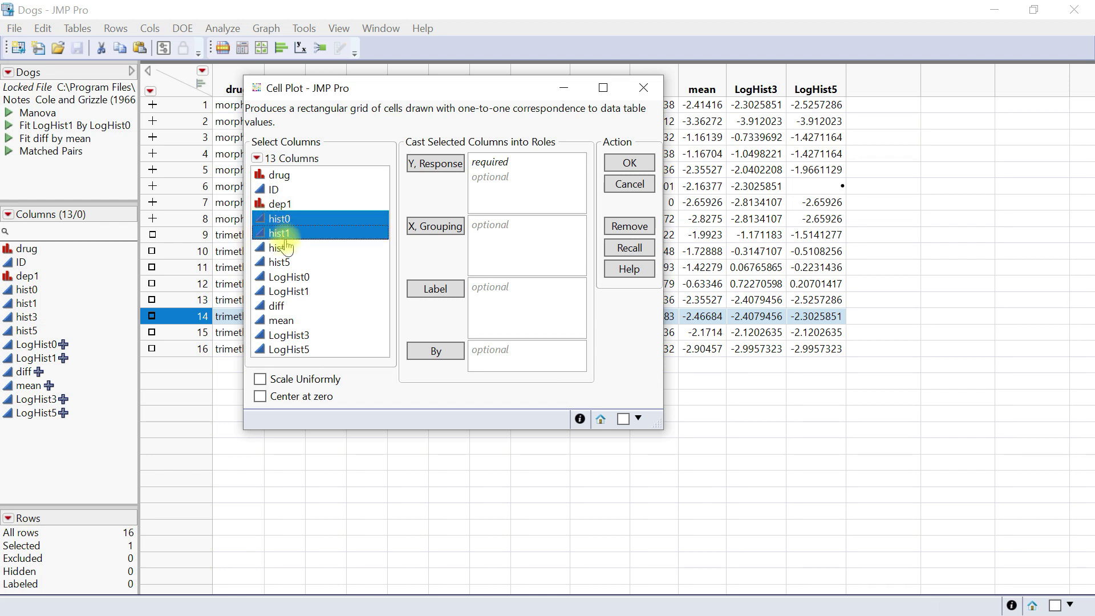
shift+click(279, 262)
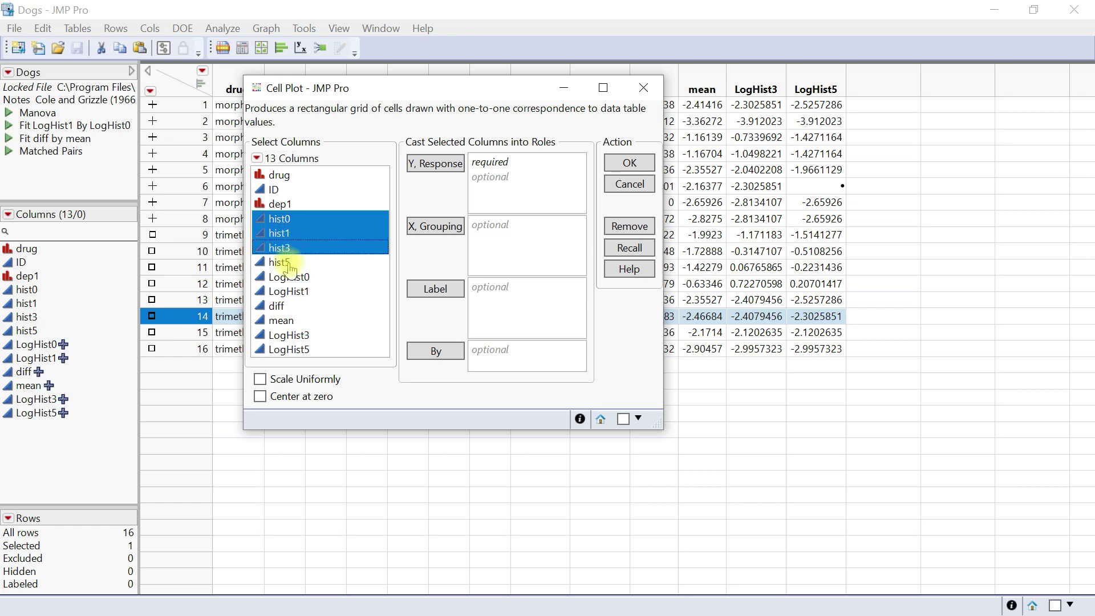
click(420, 165)
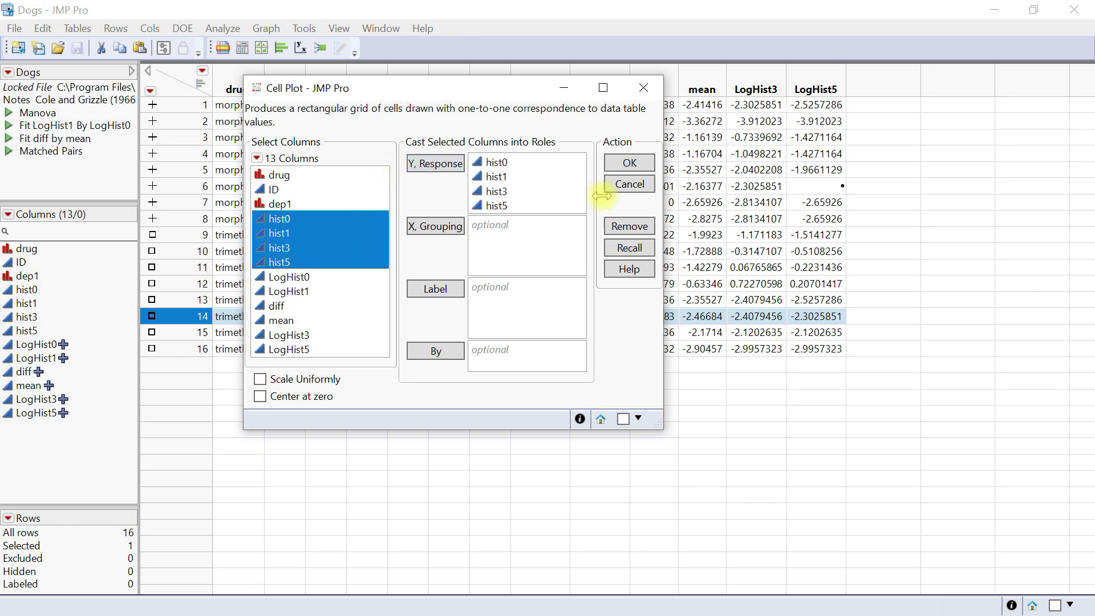
click(629, 165)
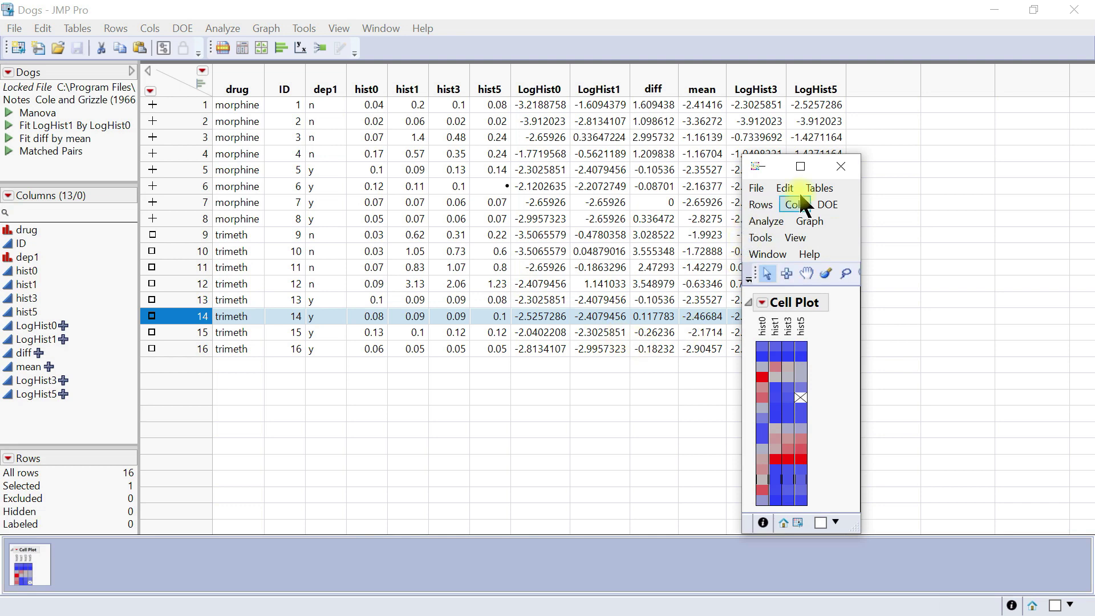
click(801, 166)
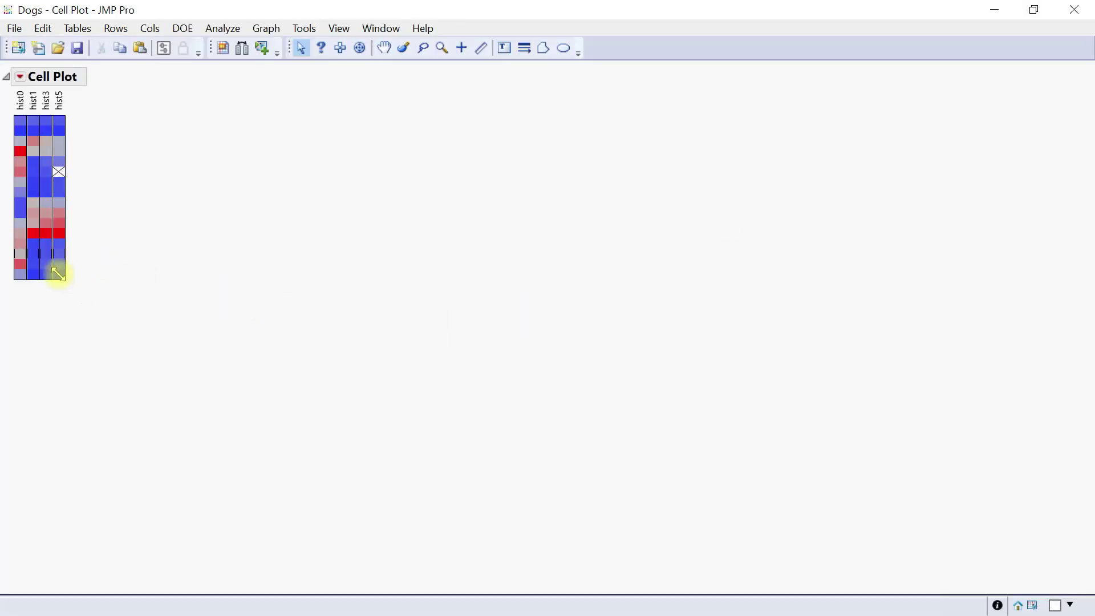
Step: Resize the cell plot into a large grid, check the data table, then maximize the report again
drag(57, 273, 496, 539)
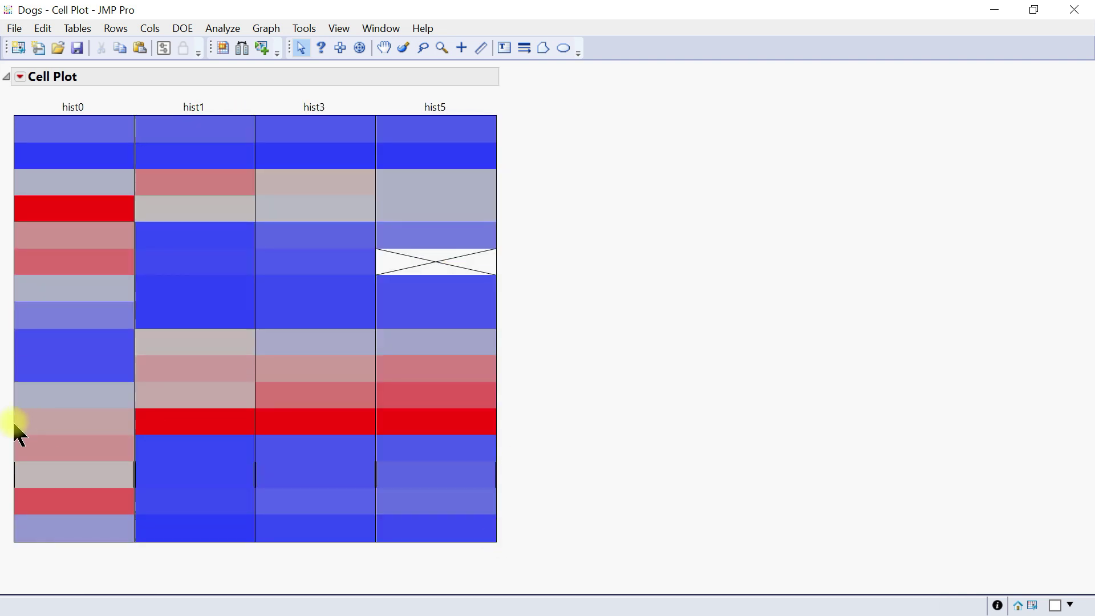
mouse_move(252, 476)
mouse_move(427, 261)
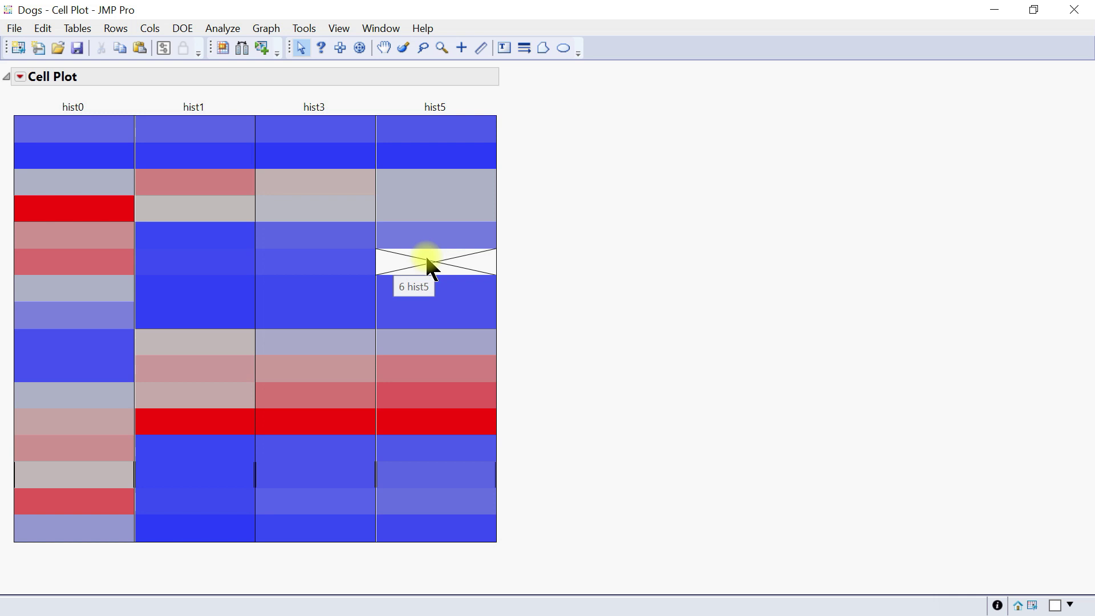
double_click(605, 12)
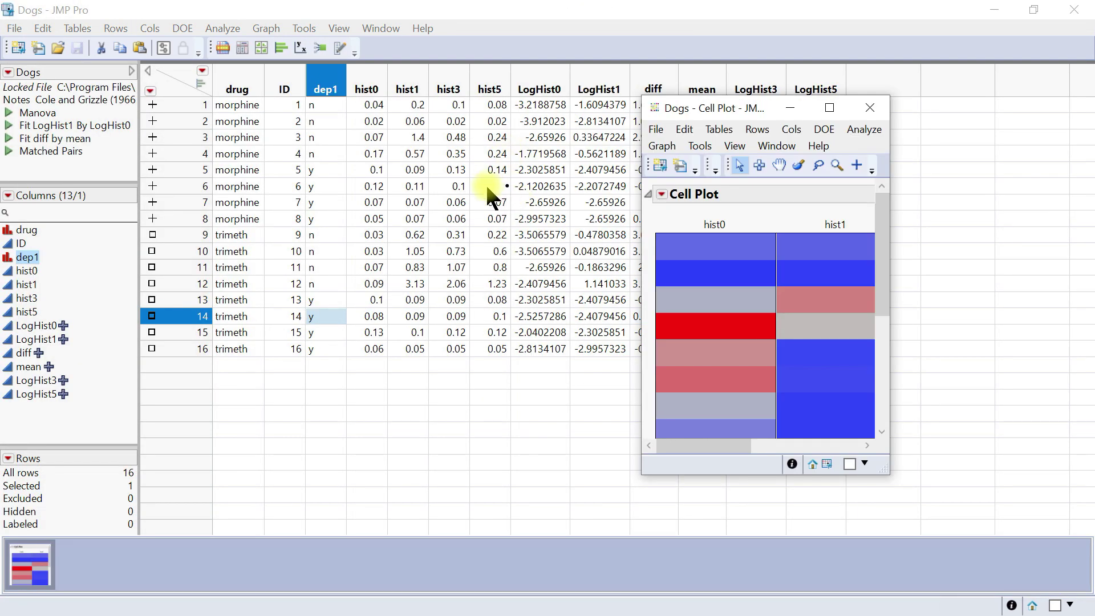
click(828, 108)
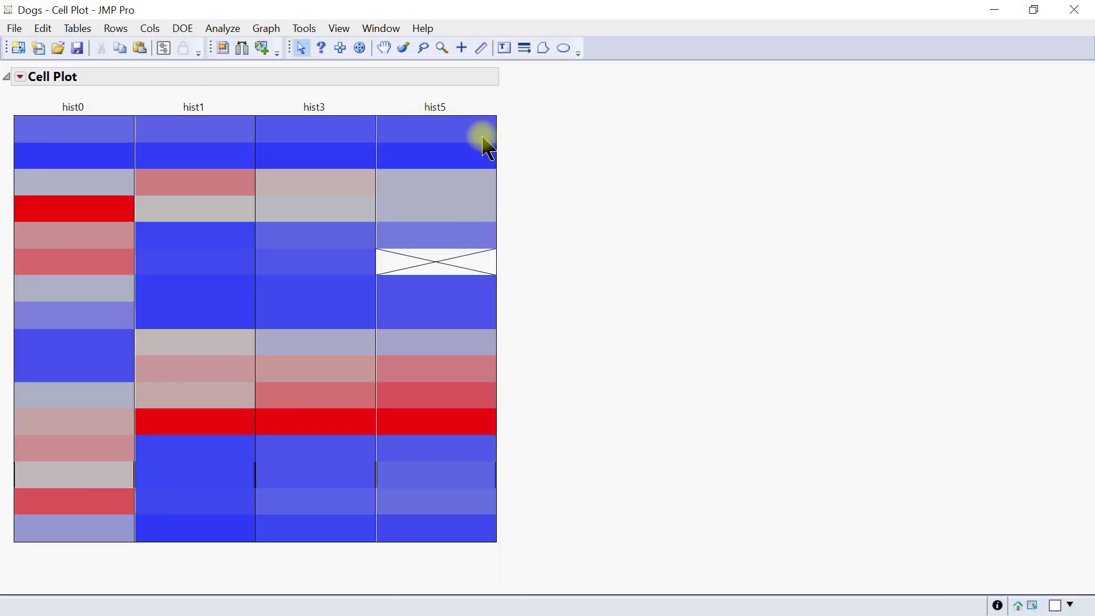
Step: Turn on the Cell Plot Legend so each hist column shows its value range
click(20, 76)
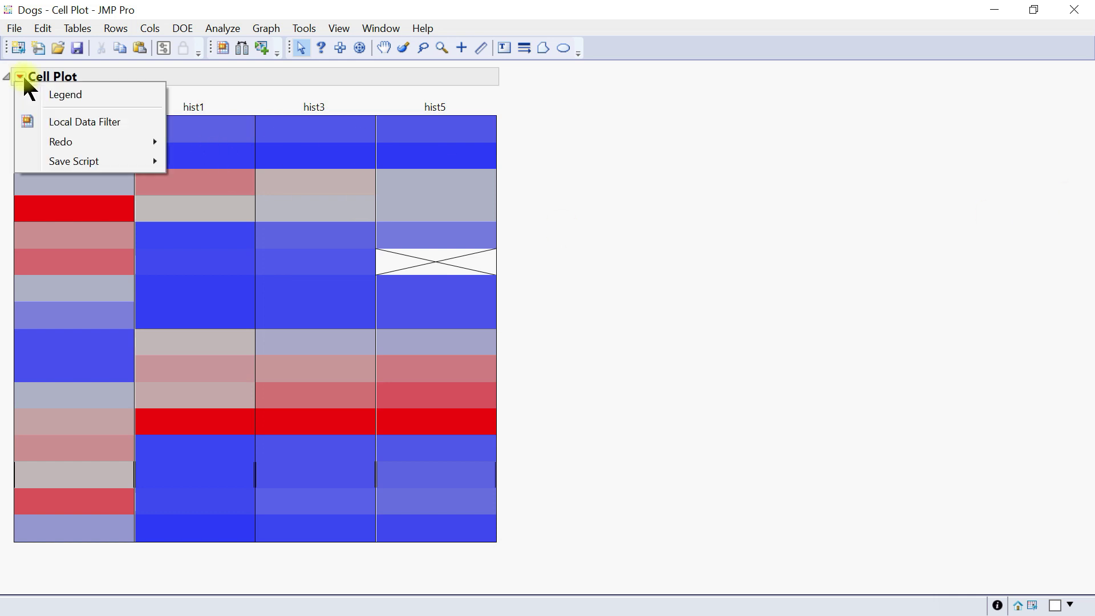
click(46, 94)
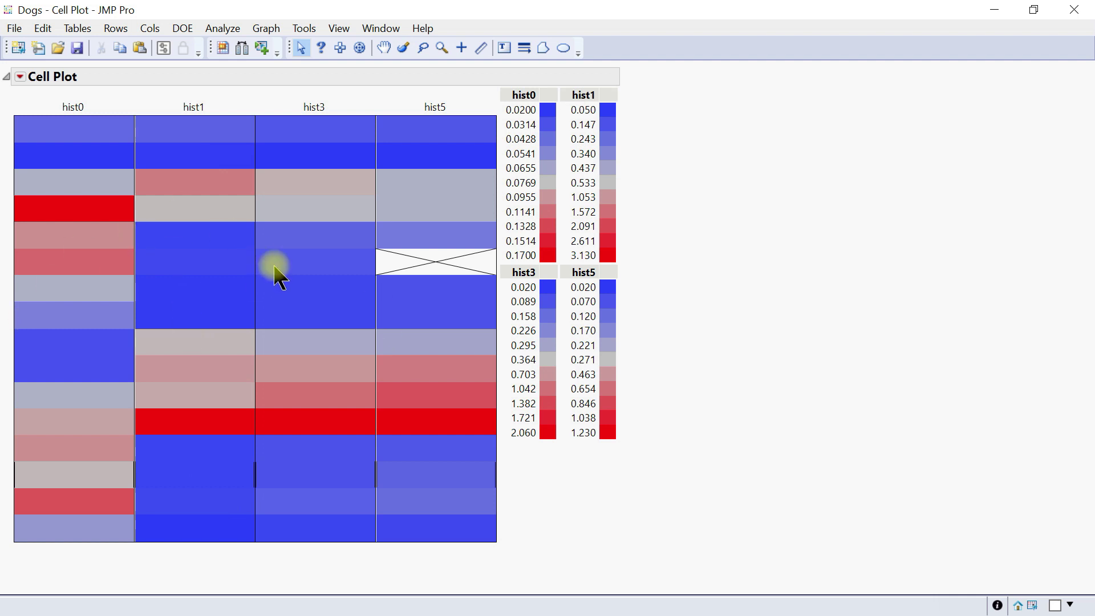
click(22, 77)
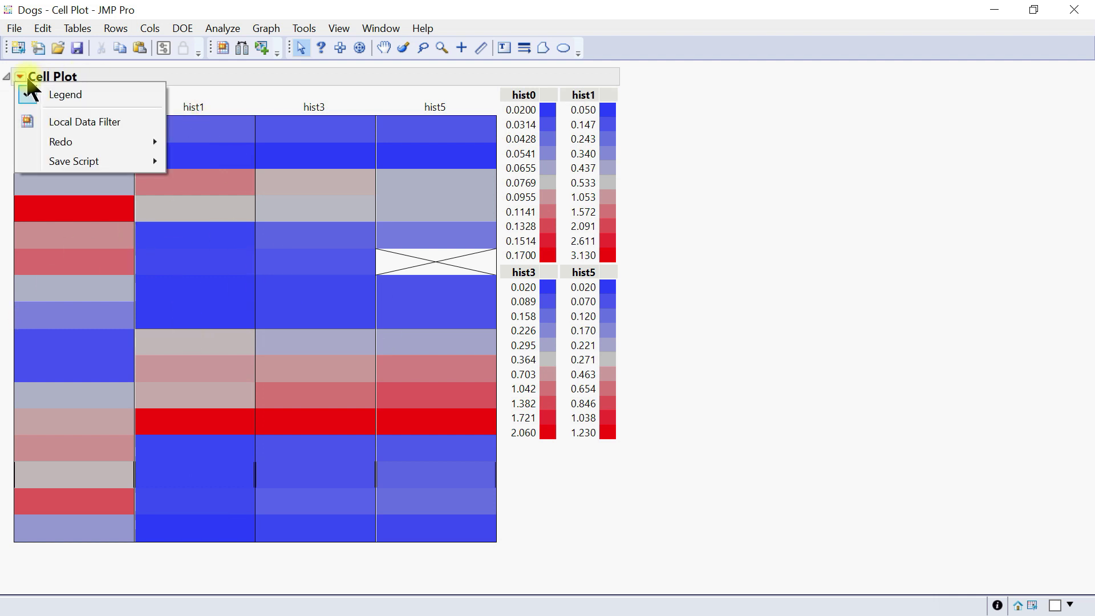
click(23, 77)
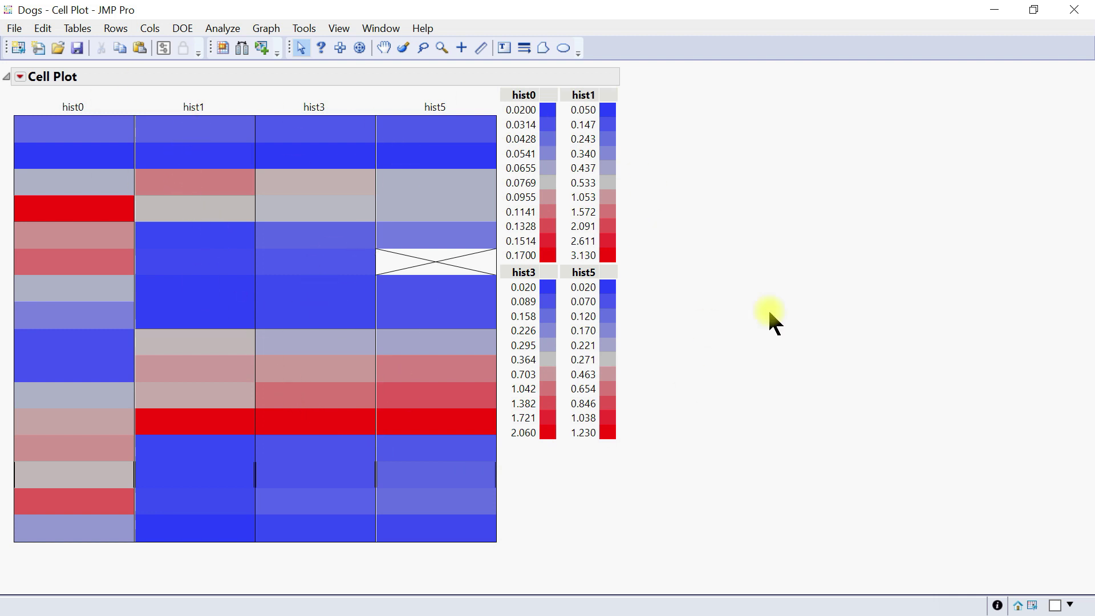
right_click(316, 190)
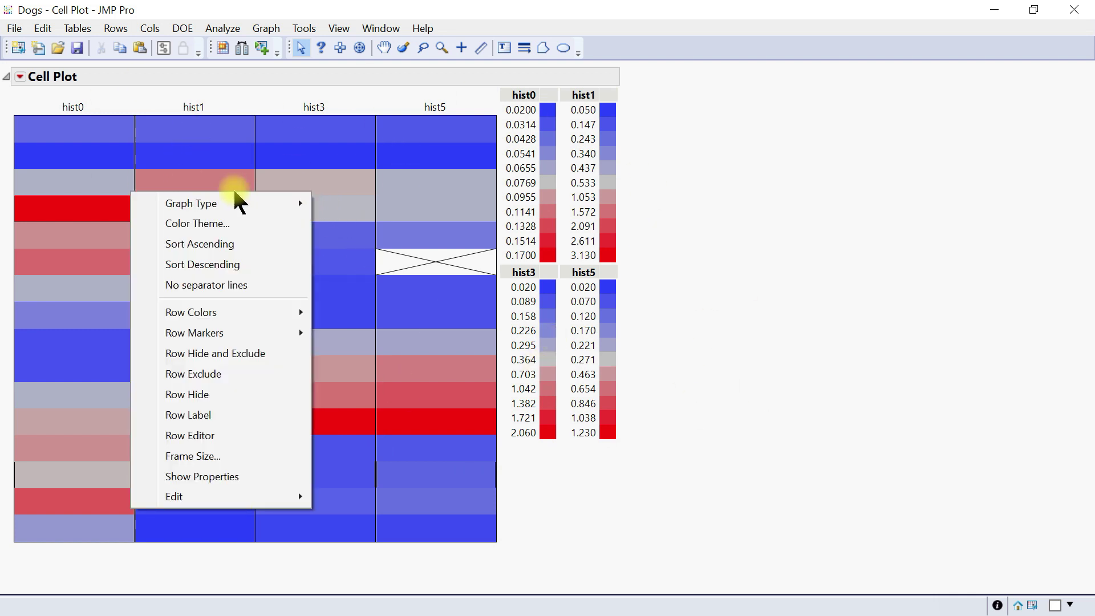
mouse_move(227, 205)
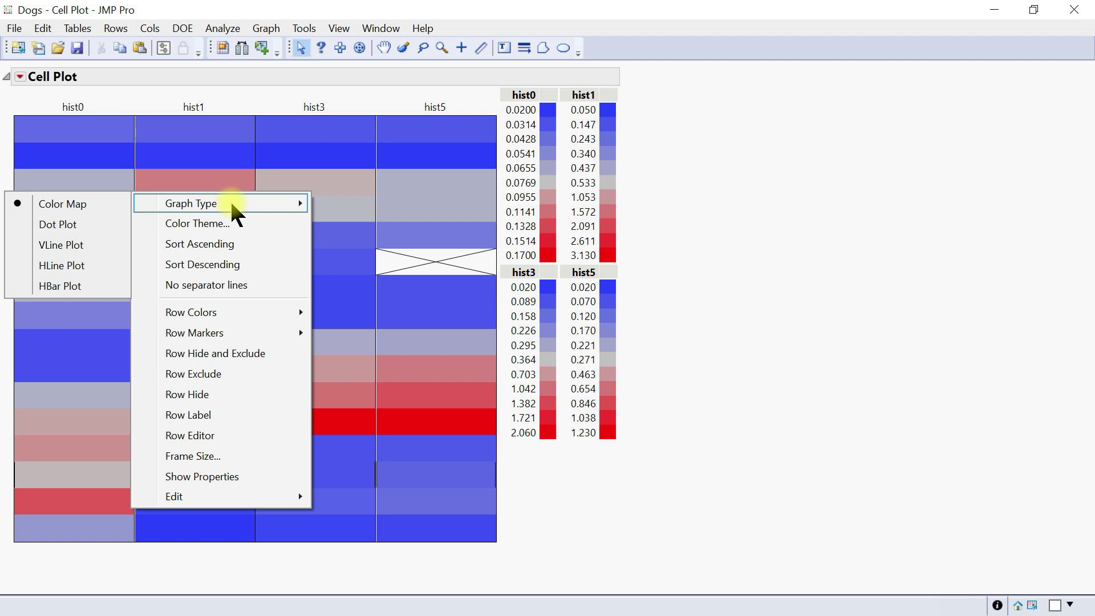
click(66, 222)
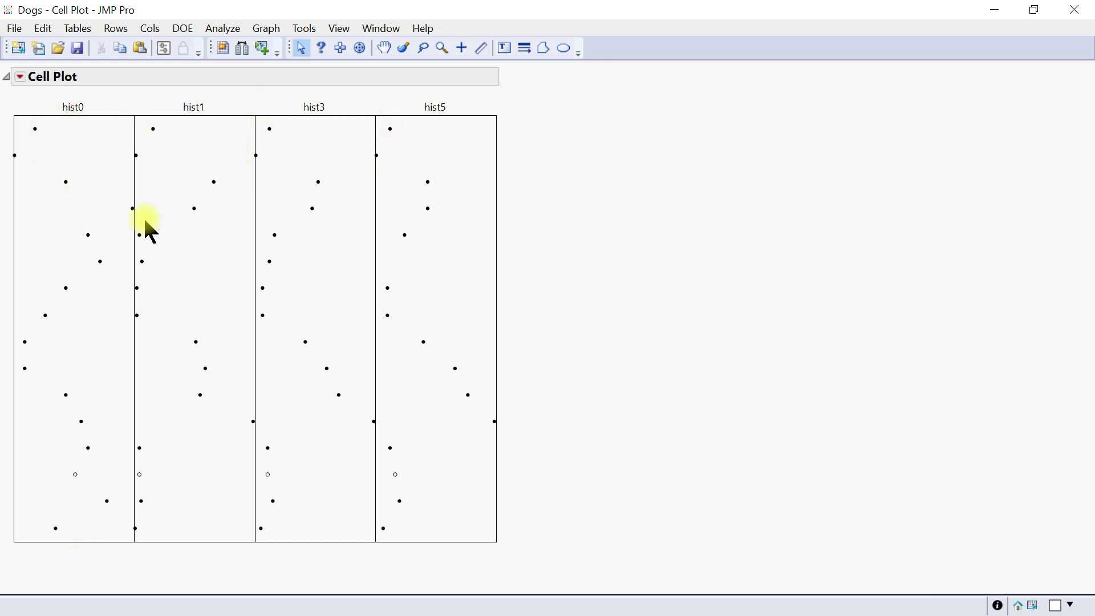
right_click(105, 153)
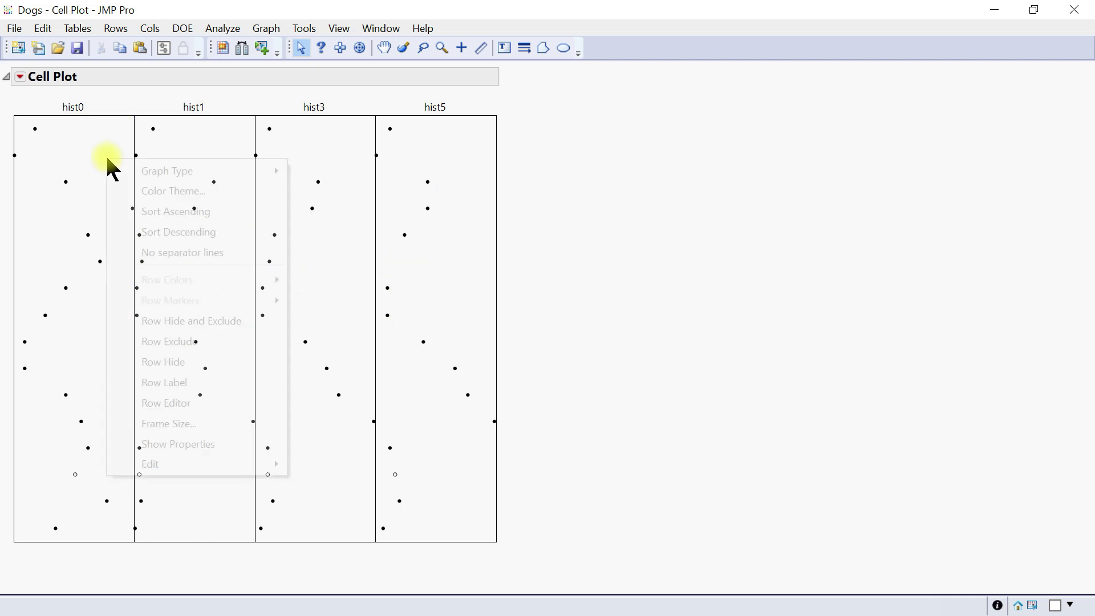
mouse_move(135, 169)
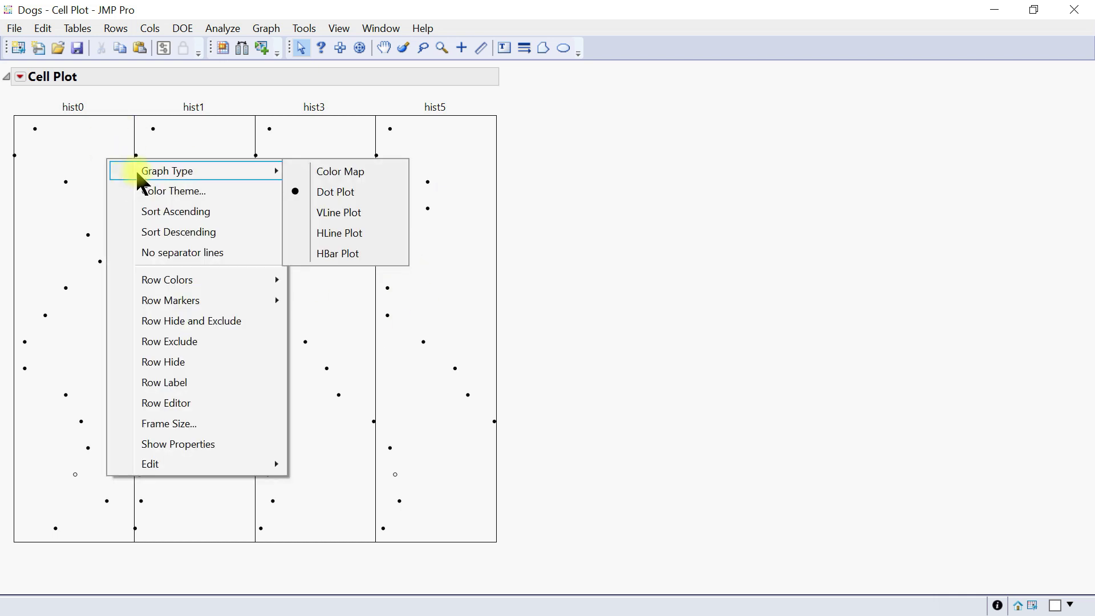
click(328, 214)
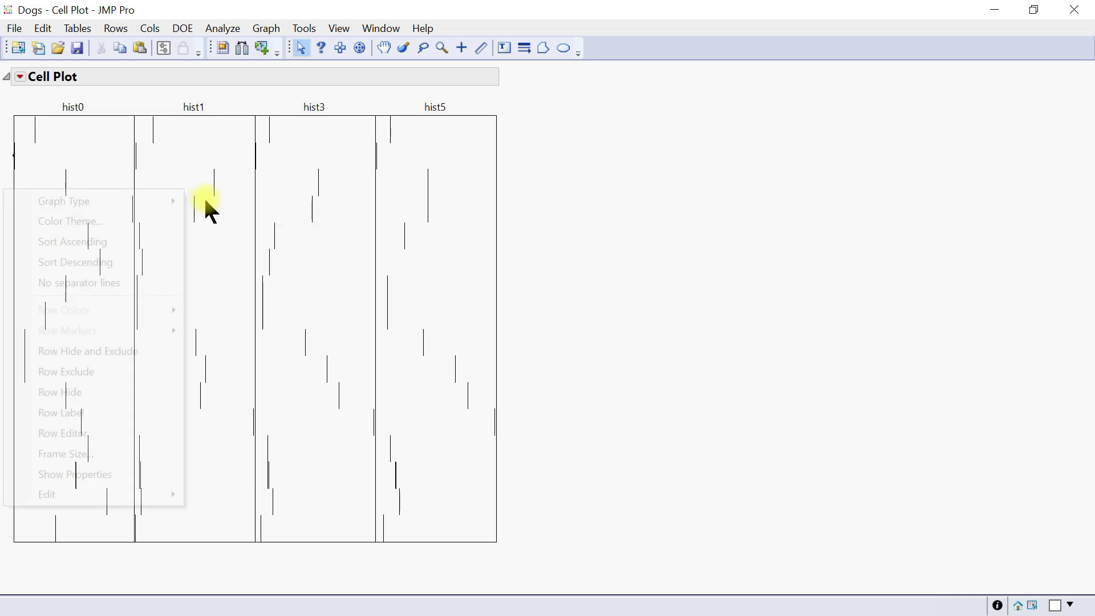
mouse_move(151, 201)
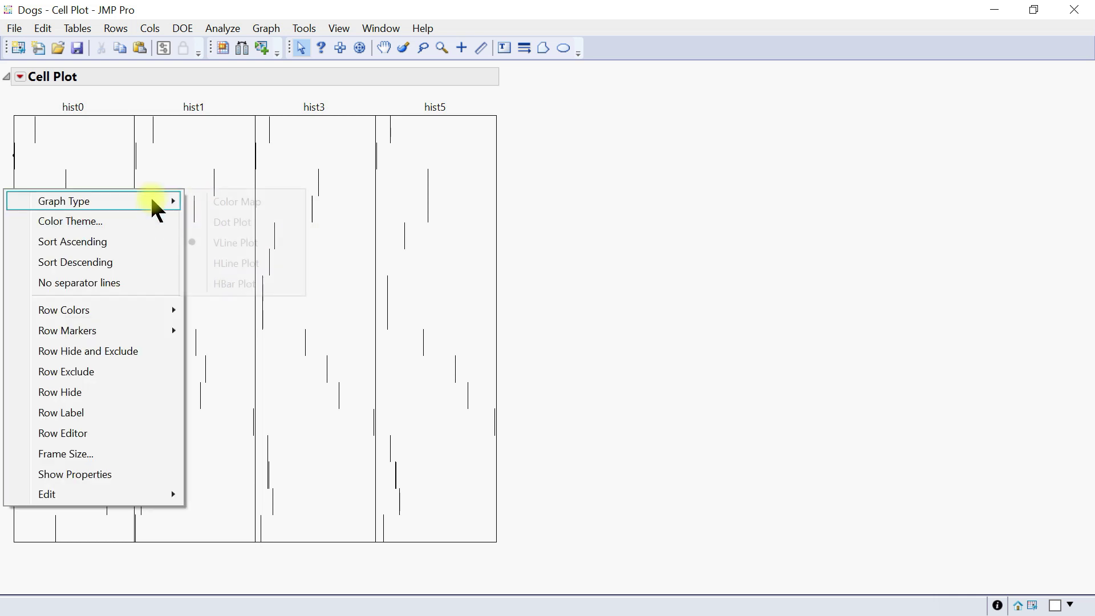
click(240, 264)
right_click(309, 255)
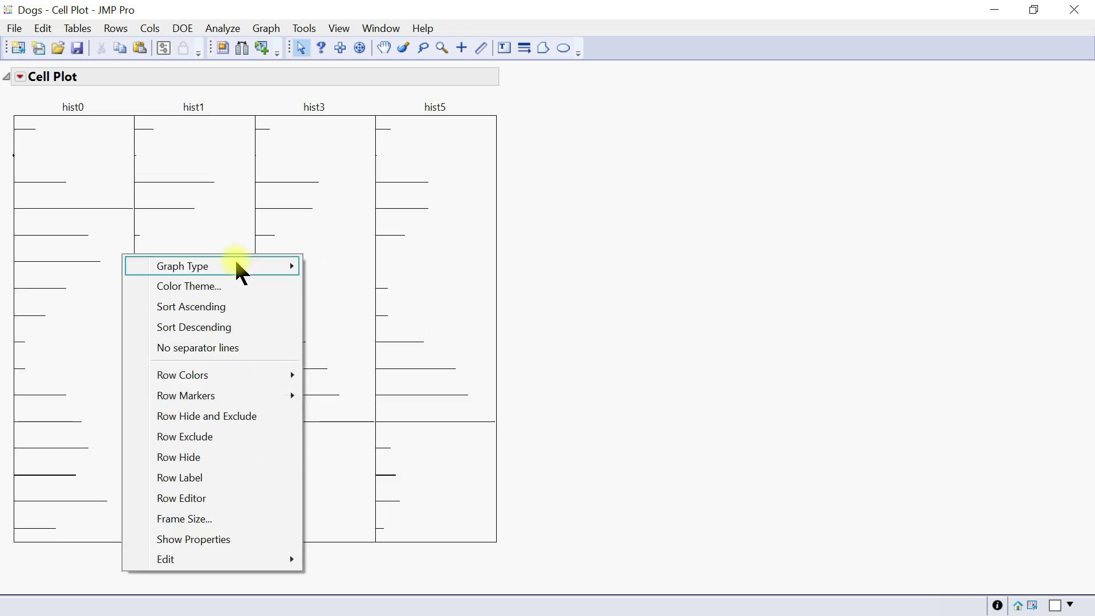
mouse_move(234, 266)
click(386, 349)
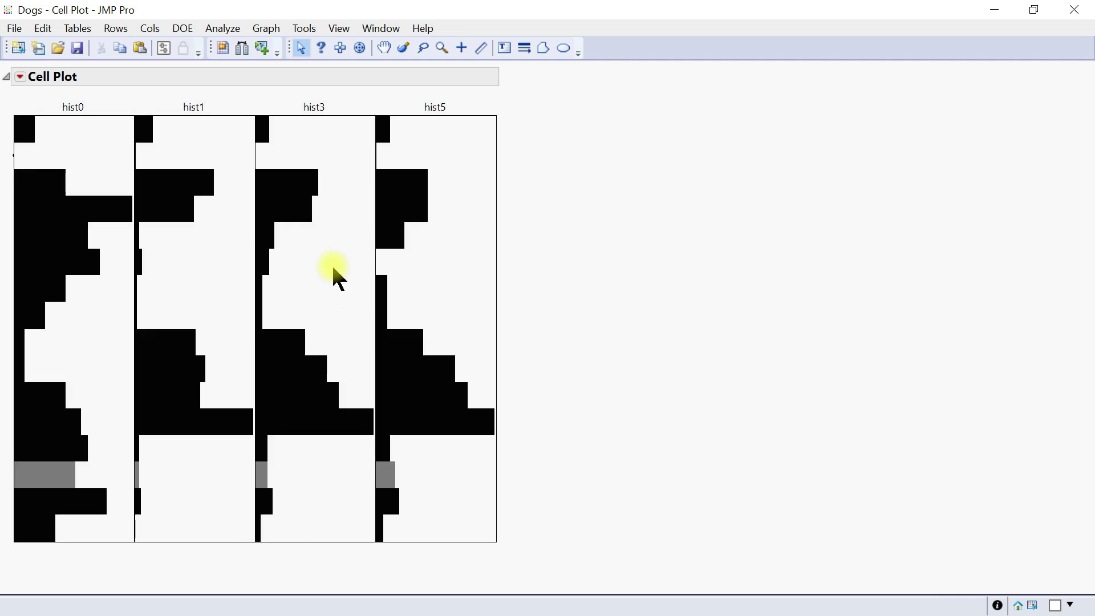
right_click(332, 264)
mouse_move(276, 276)
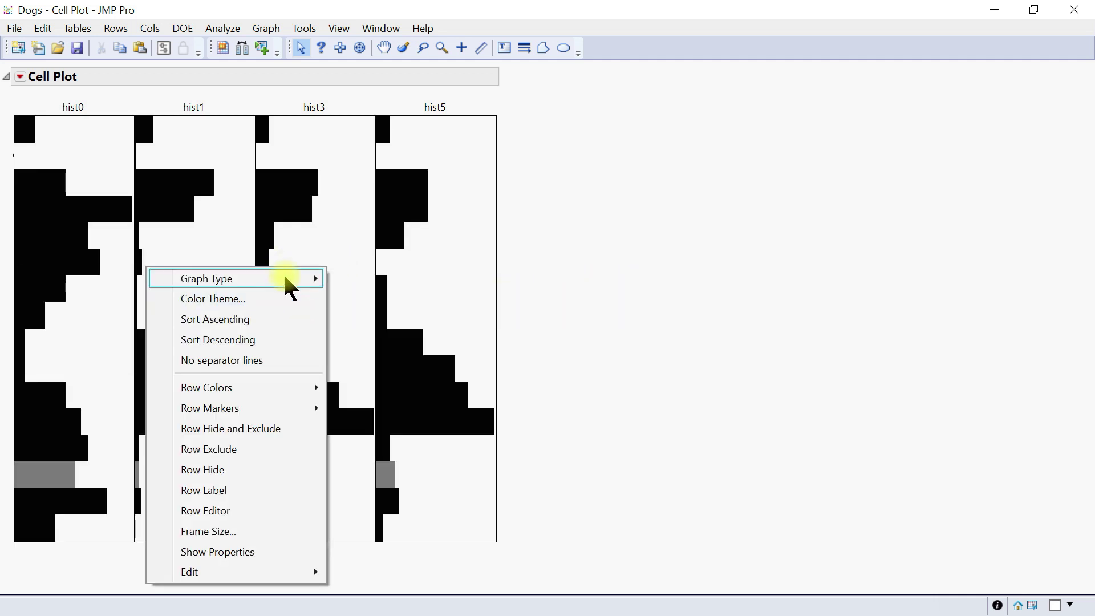
click(61, 280)
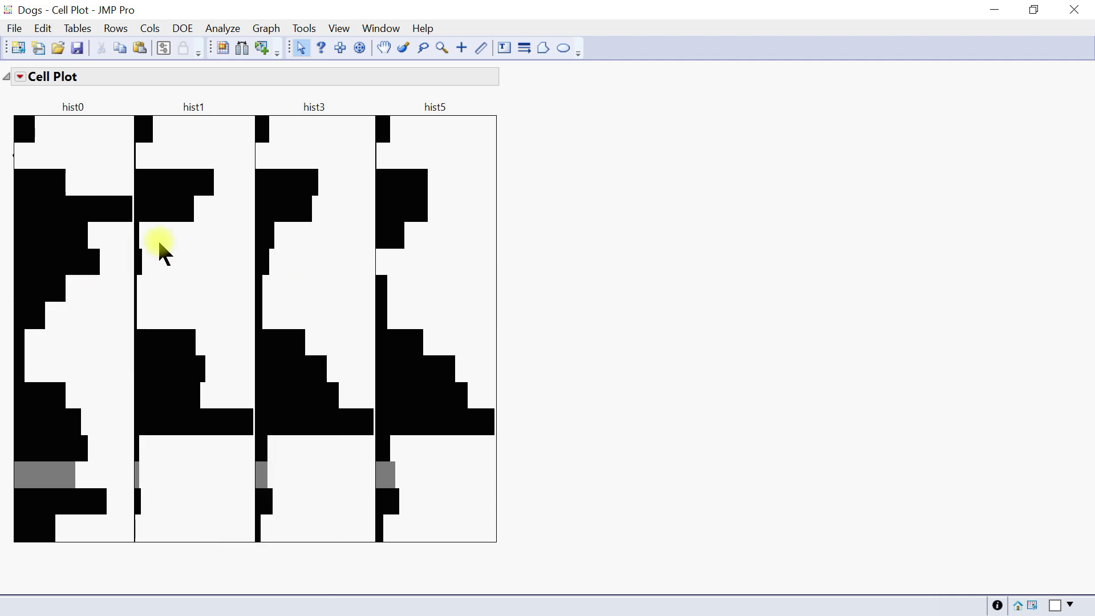
Step: Apply the diverging Blue White Red color theme to the cell plot
right_click(307, 232)
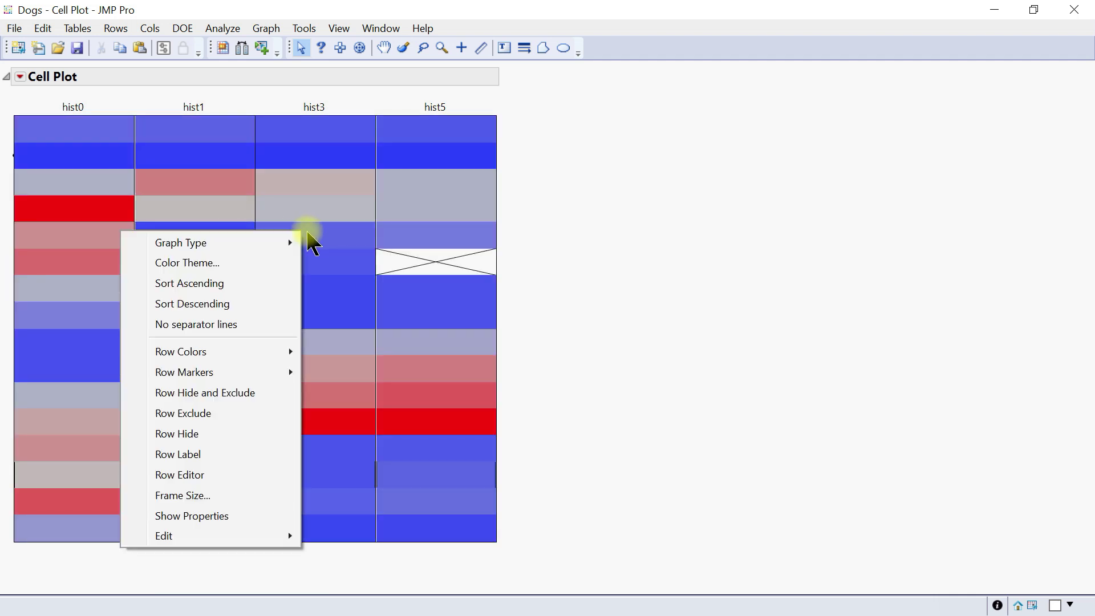
click(258, 261)
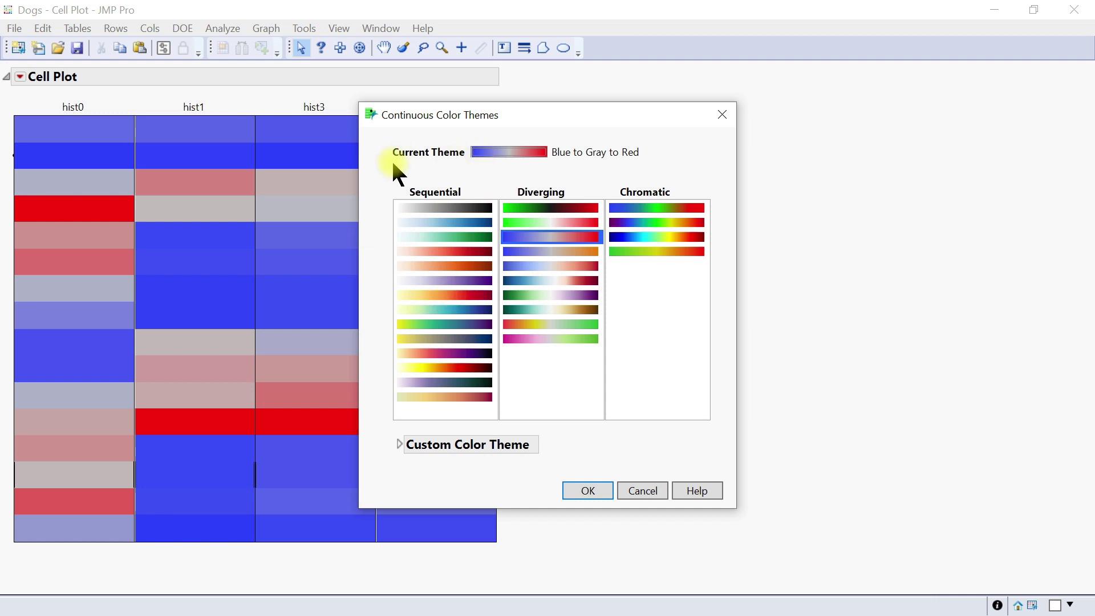
click(556, 252)
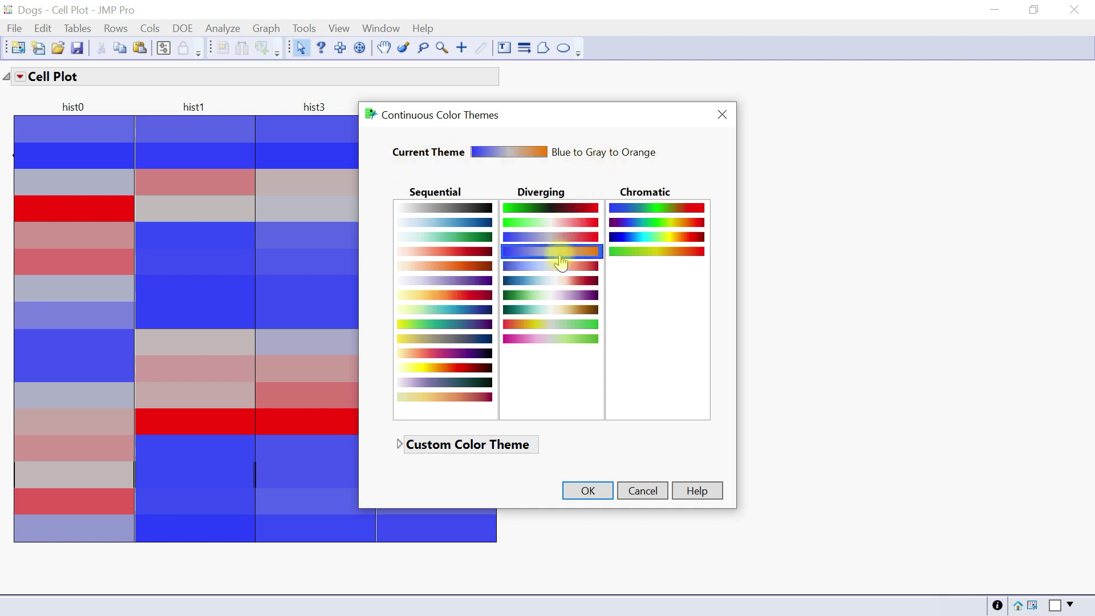
click(540, 281)
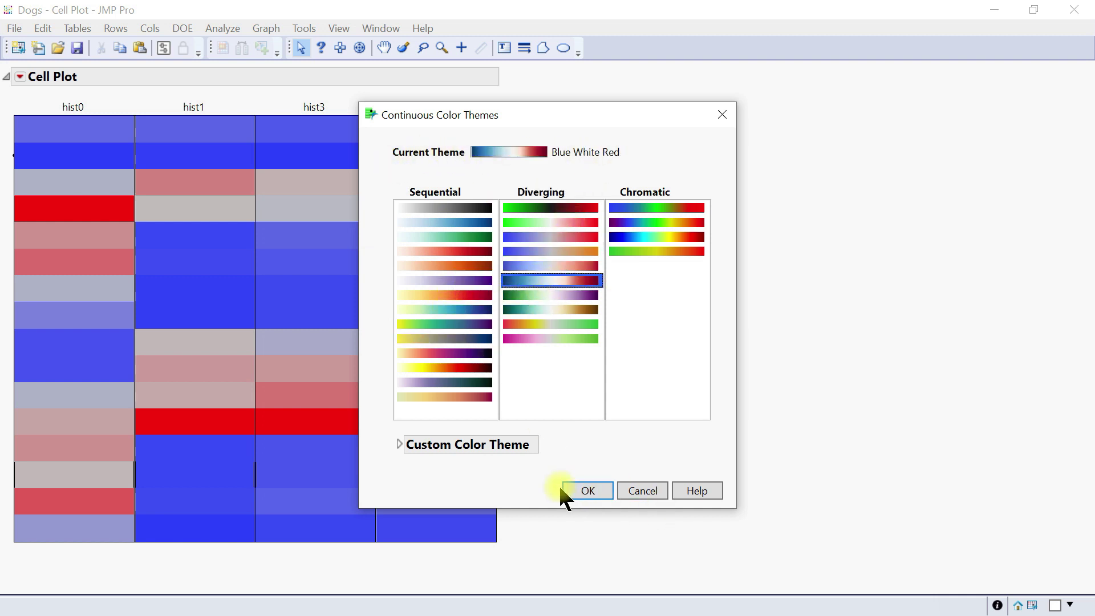
click(587, 491)
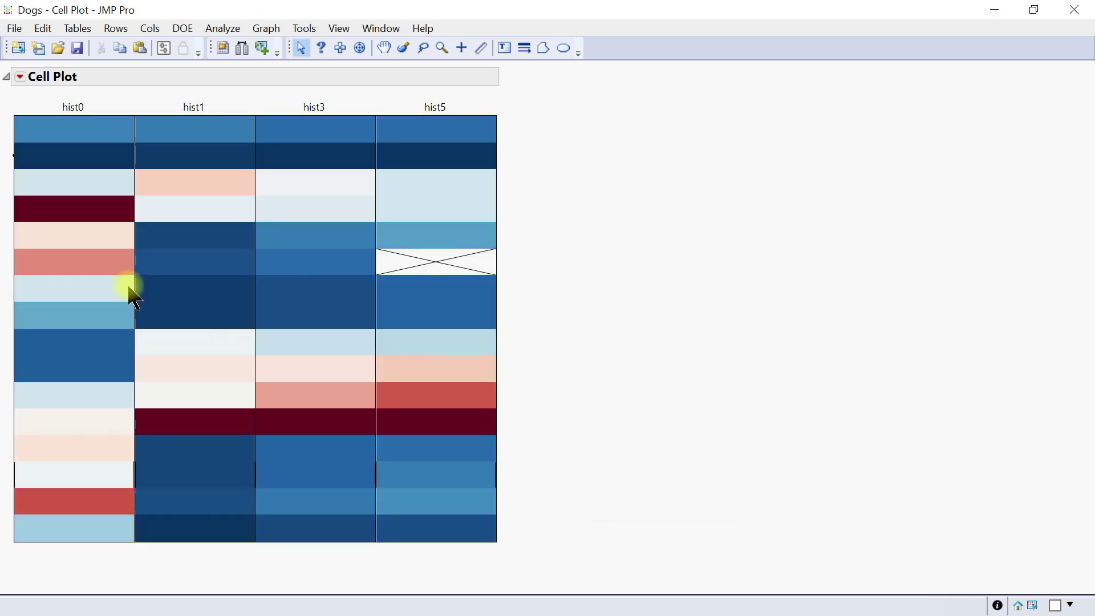
right_click(285, 238)
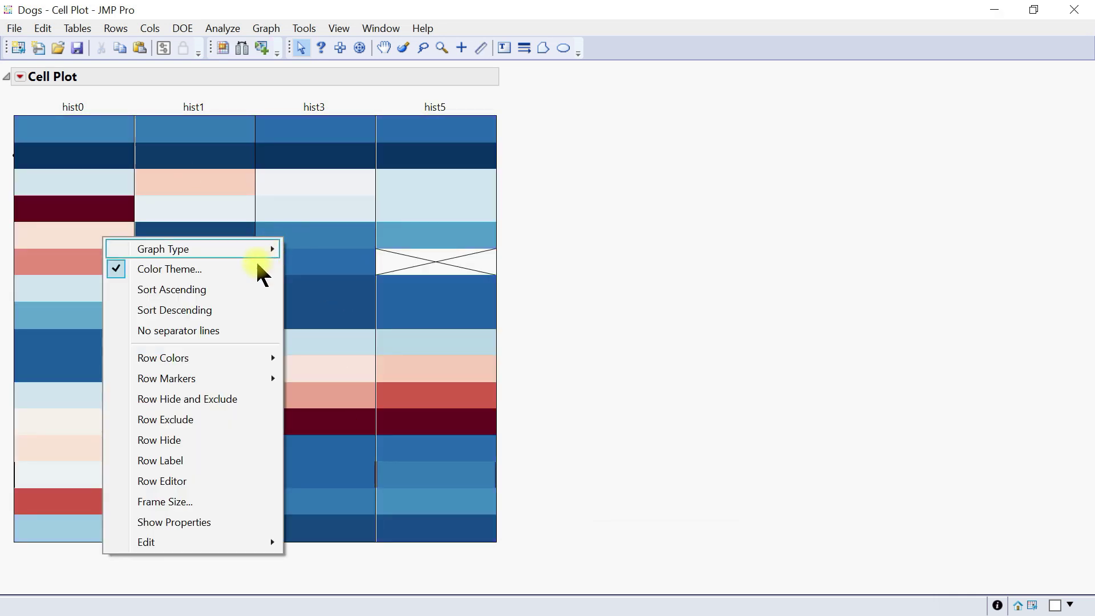
Step: Sort the cell plot rows by hist1, first ascending and then descending
click(213, 289)
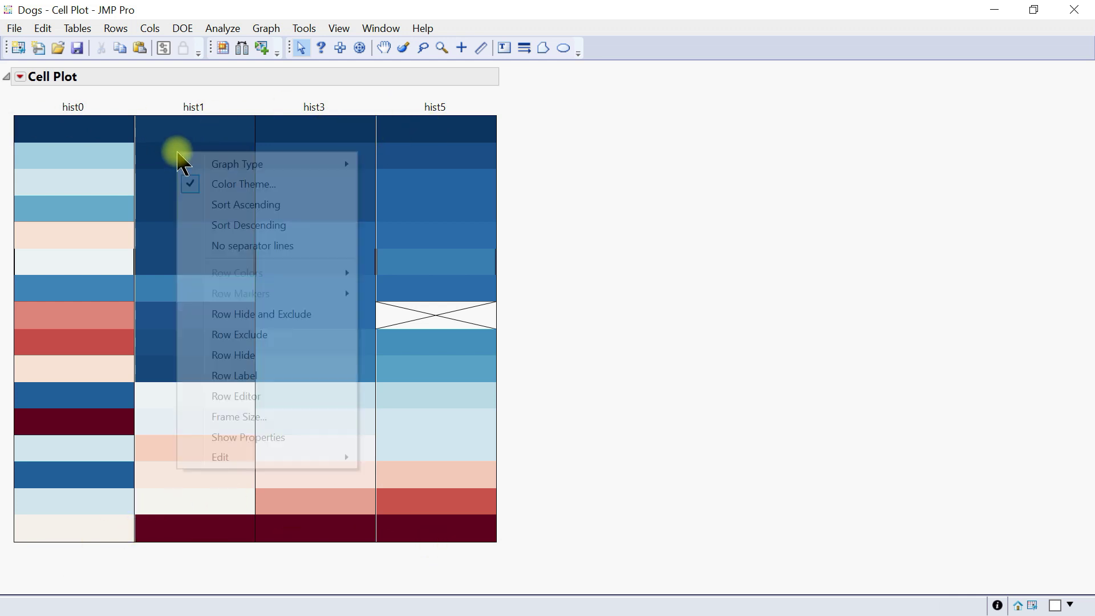
click(241, 226)
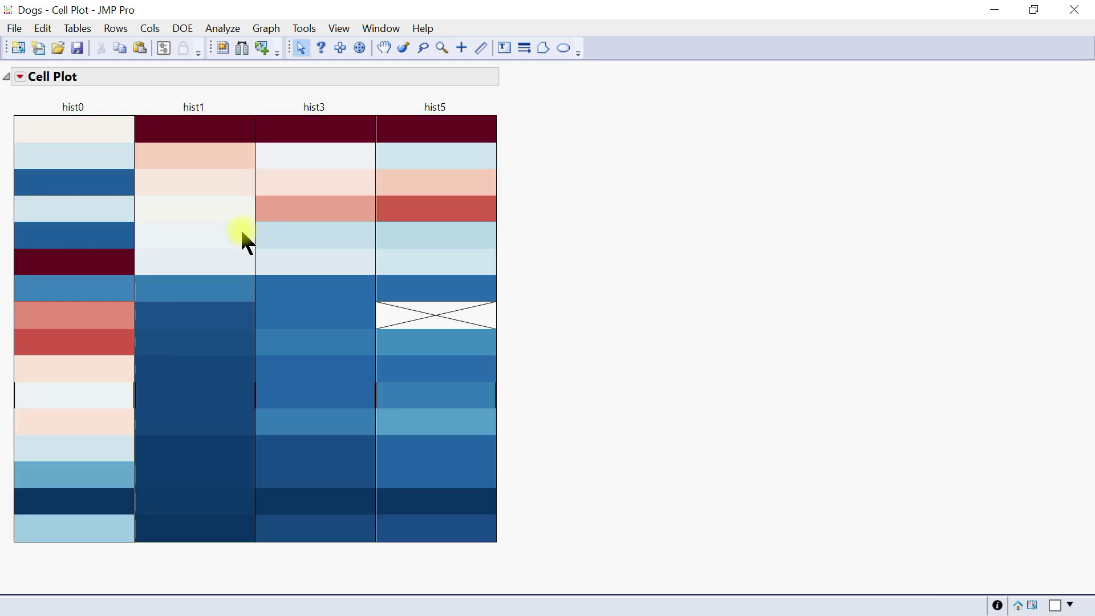
right_click(228, 155)
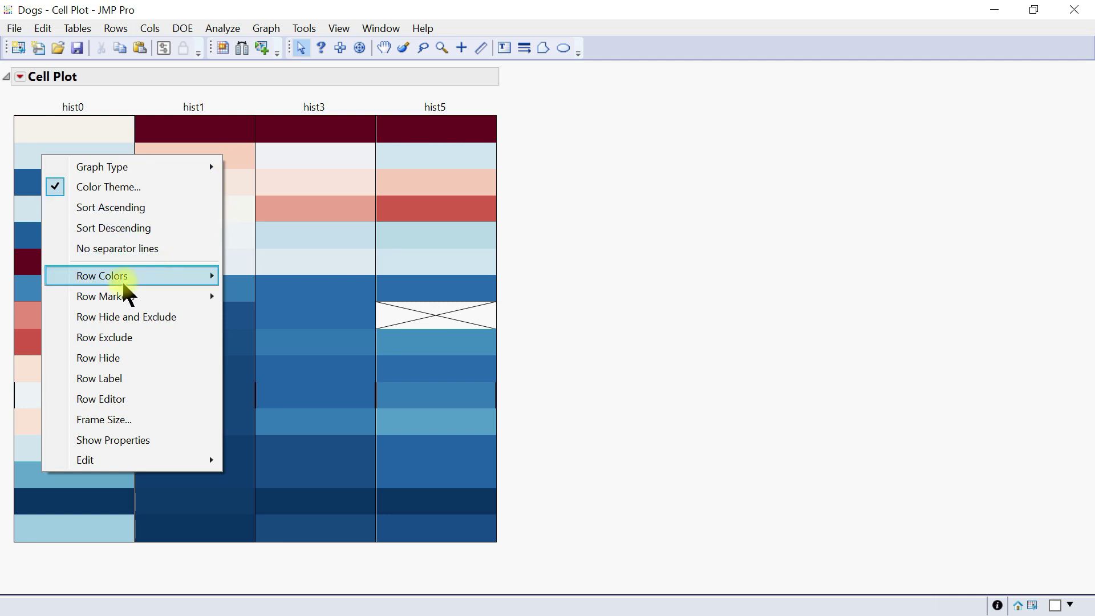
mouse_move(169, 279)
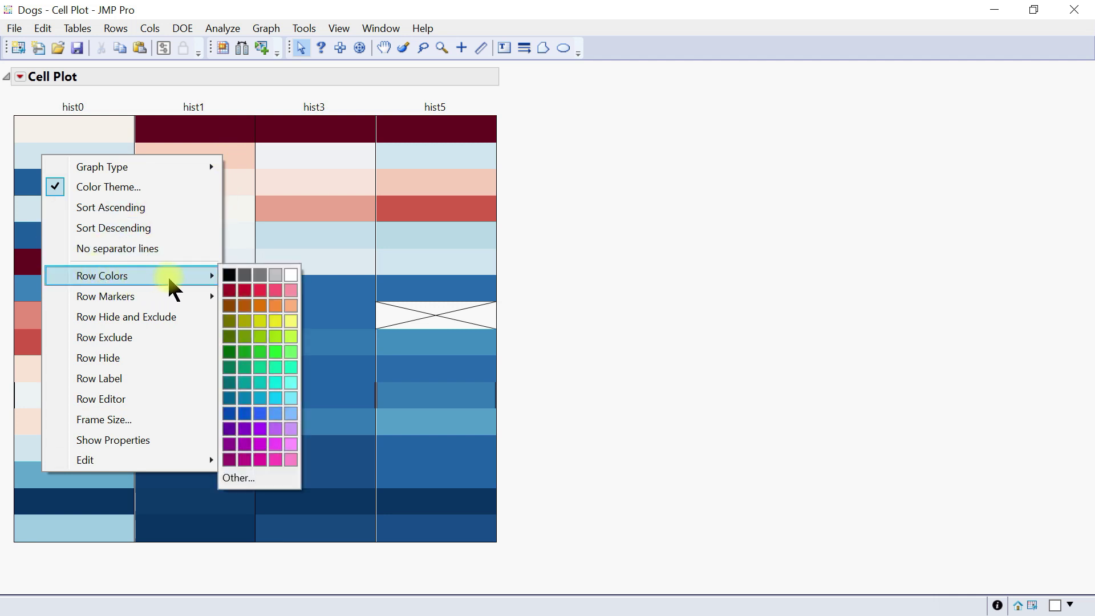